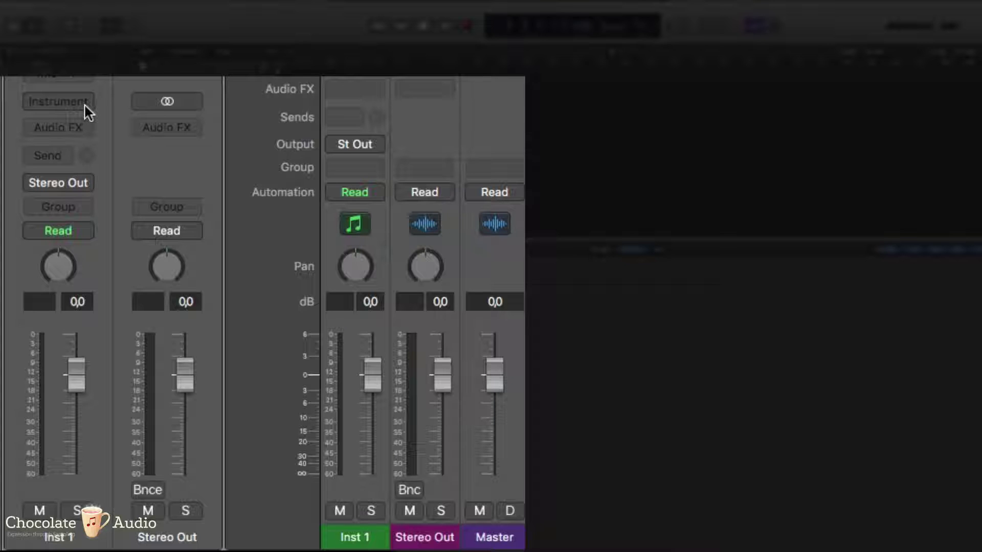
Load Kontakt 5 on the Inst 1 channel as Multi-Output (16xStereo)
left_click(87, 102)
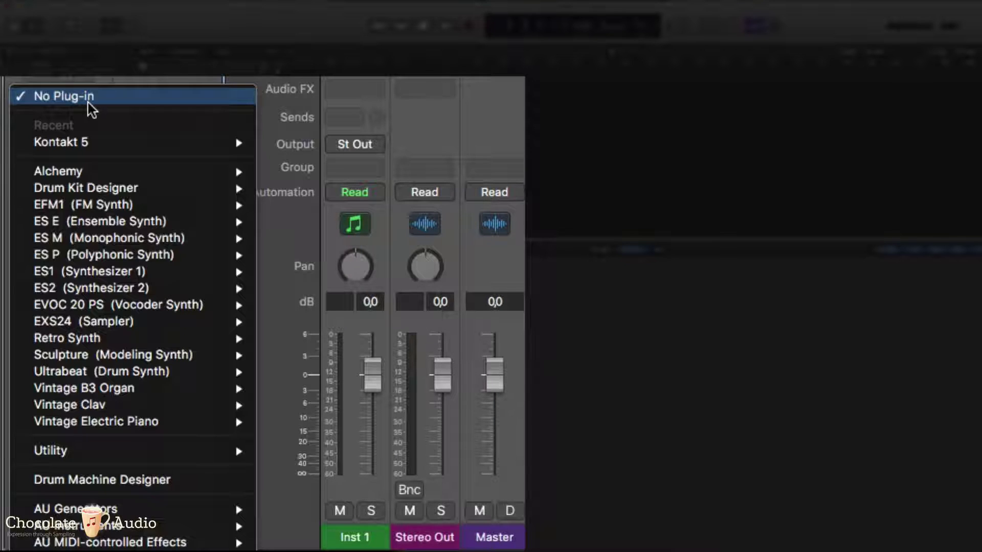
mouse_move(99, 145)
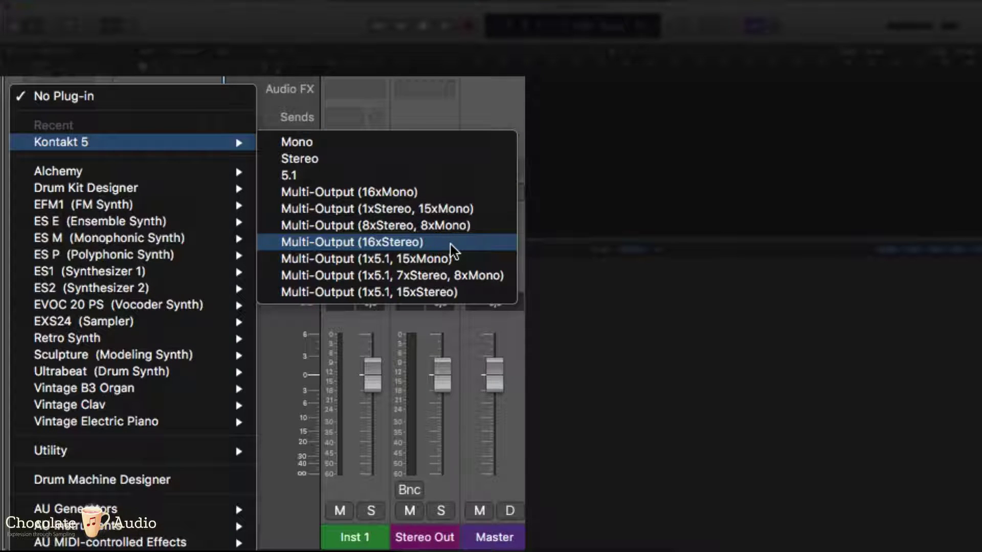
left_click(396, 244)
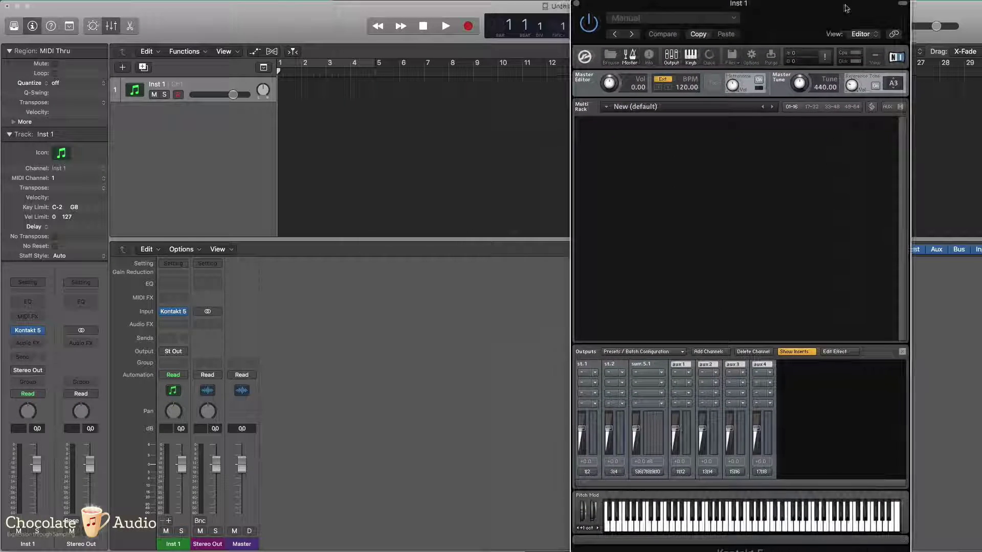
Add two empty instruments to the Kontakt rack
double_click(754, 203)
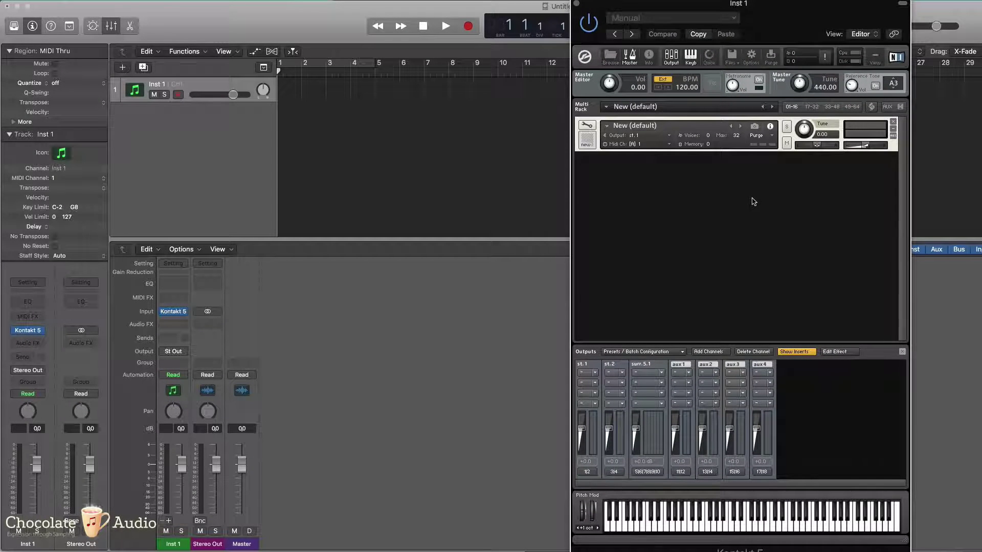
double_click(752, 203)
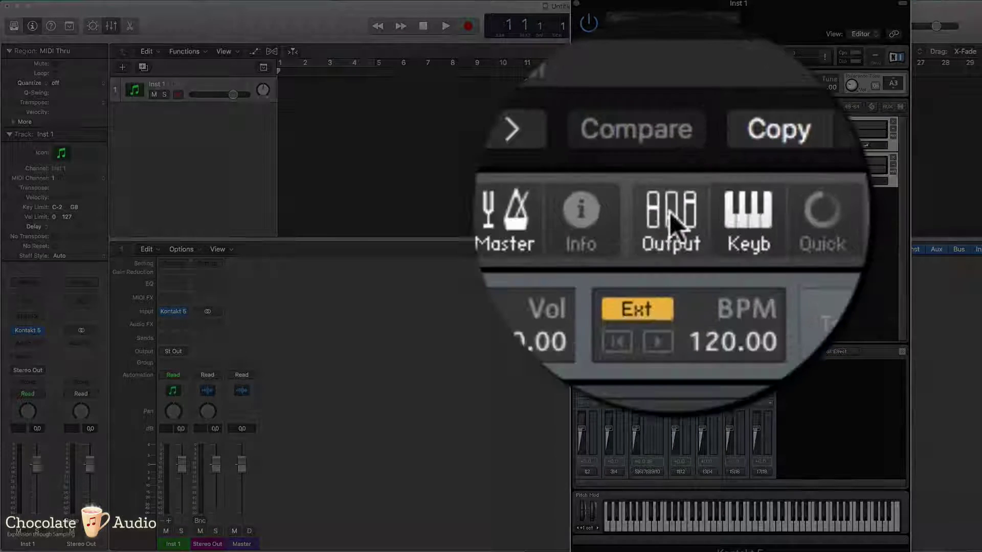
left_click(672, 56)
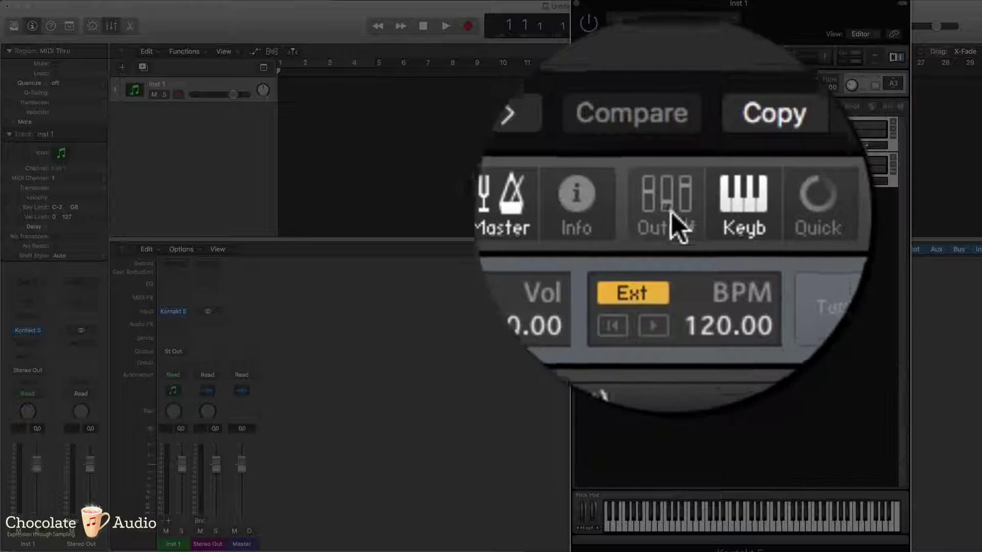
left_click(671, 56)
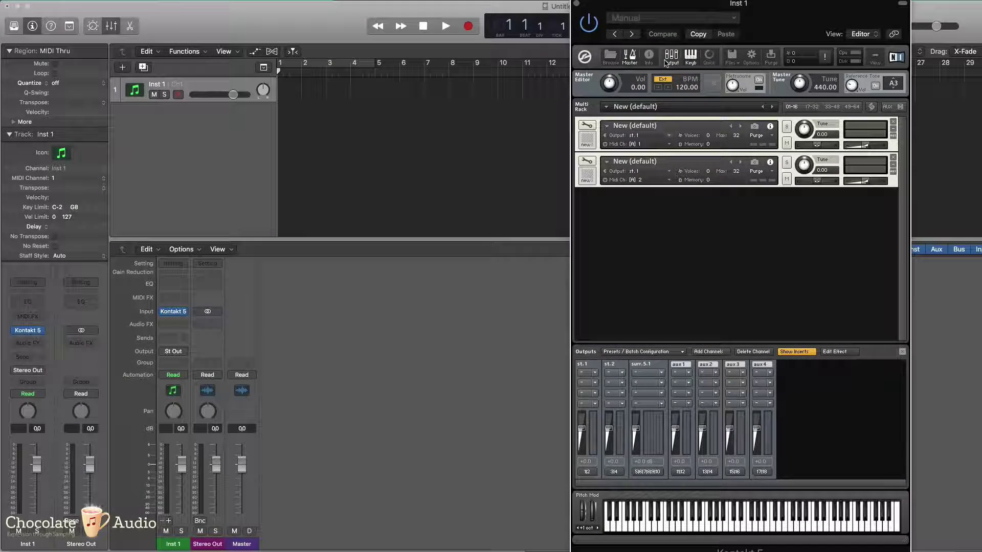
Delete the surr.5.1 output channel, leaving st.1, st.2 and aux 1–4
left_click(672, 56)
left_click(672, 57)
left_click(660, 365)
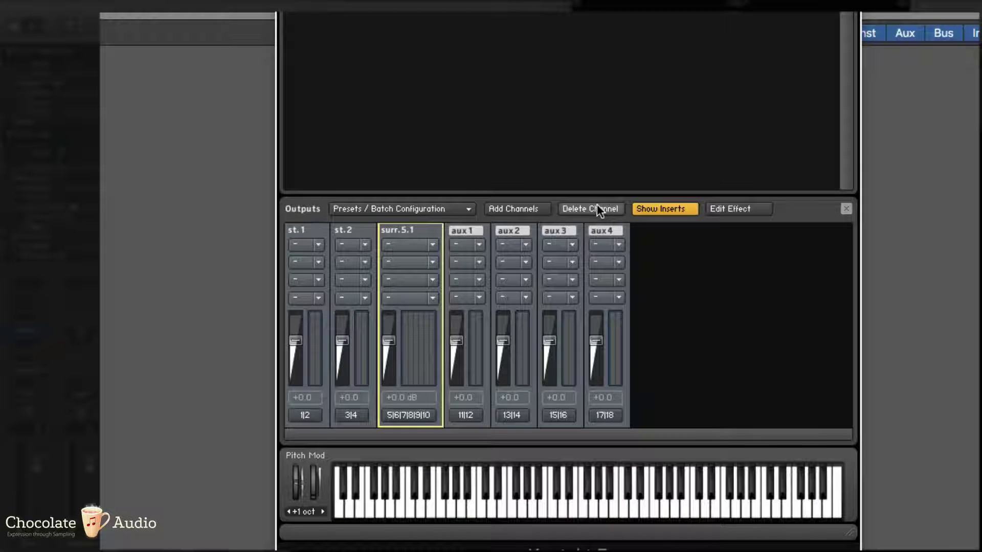
left_click(597, 209)
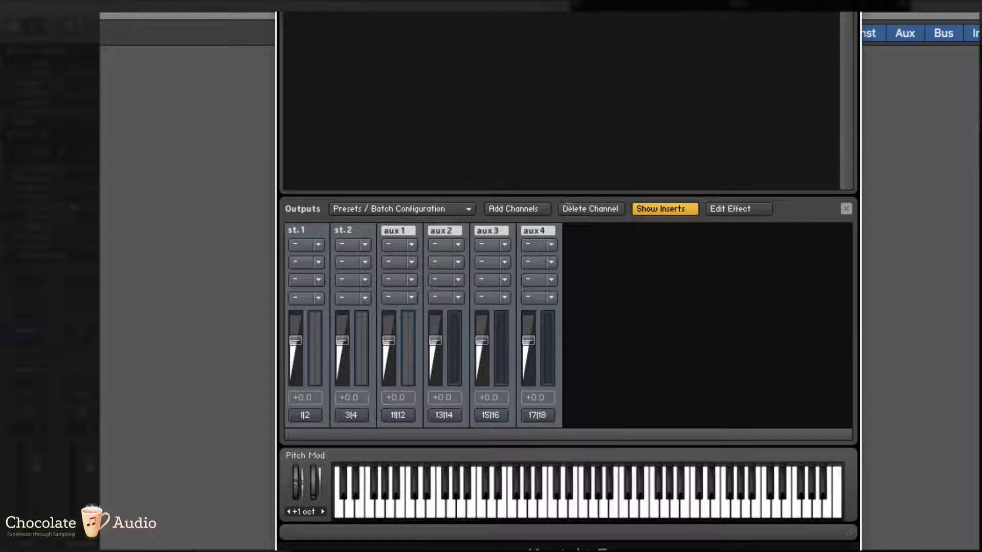
Add 14 stereo output channels from host output surr. 5.1 [1], assigned in ascending order
left_click(516, 207)
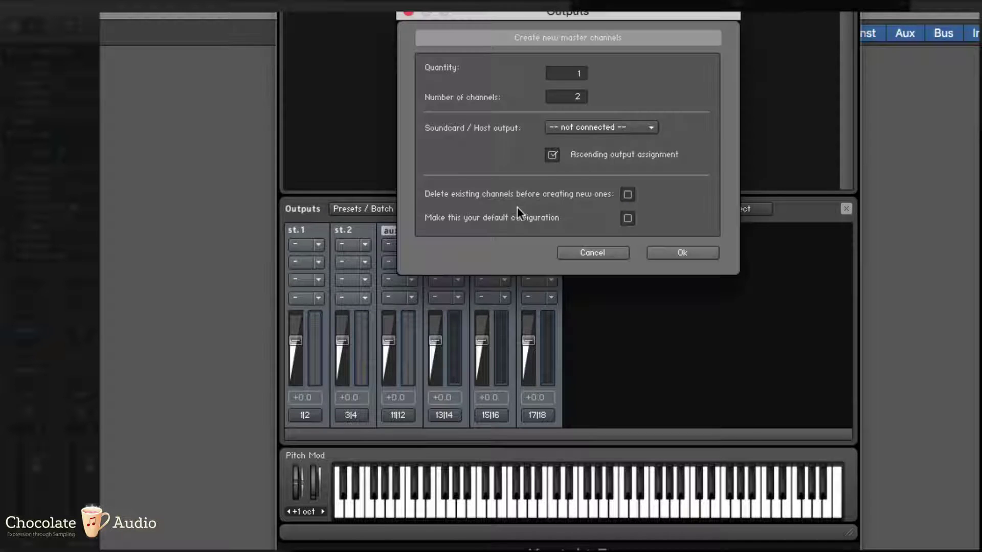
left_click(568, 73)
type("4")
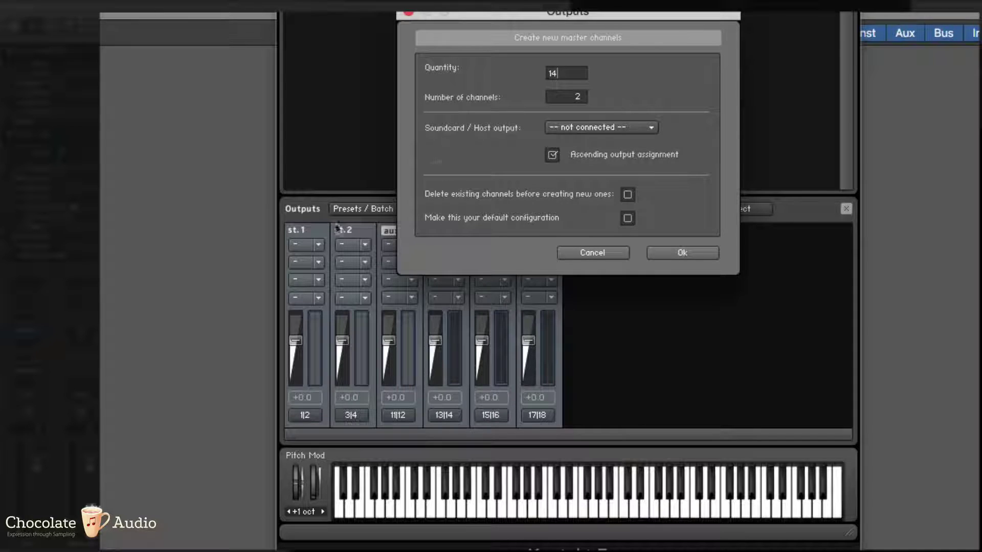
left_click(613, 87)
left_click(568, 128)
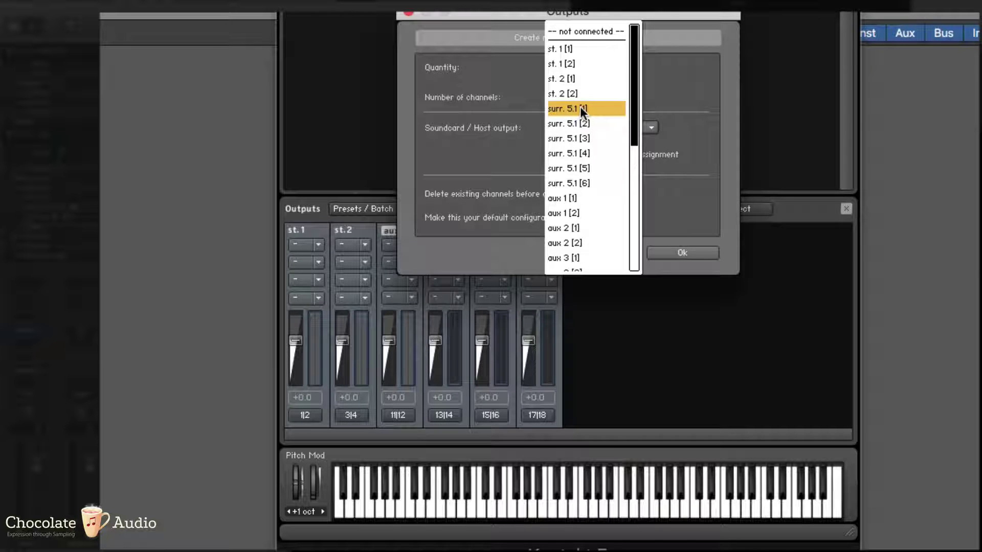
scroll(611, 111, "down", 1)
mouse_move(629, 108)
left_mouse_down()
mouse_move(634, 205)
mouse_move(639, 94)
left_mouse_up()
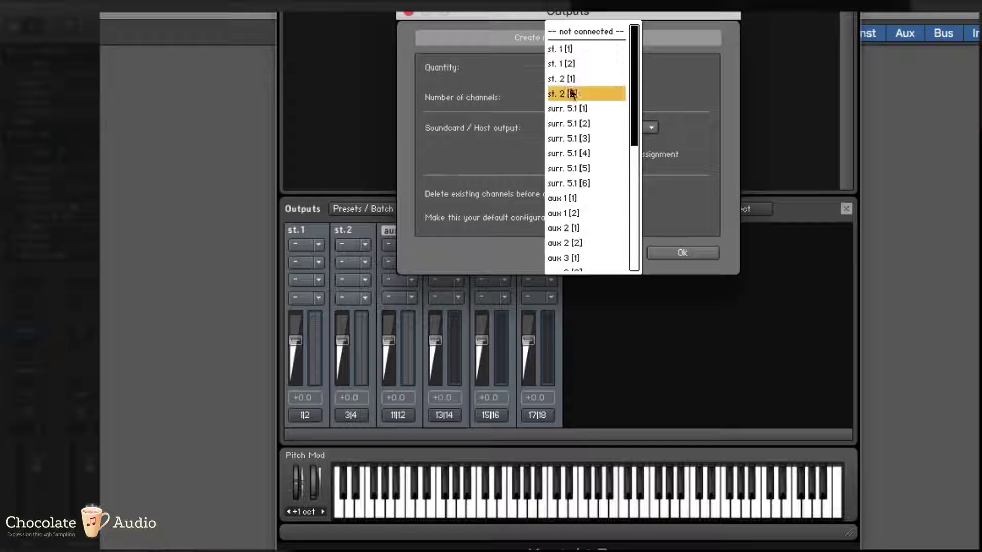
left_click(601, 108)
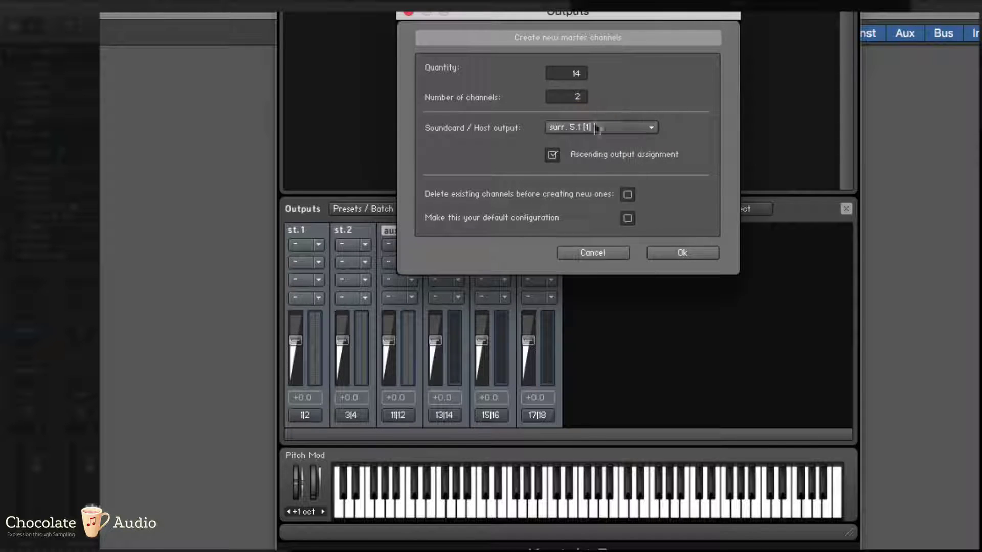
left_click(552, 155)
left_click(552, 155)
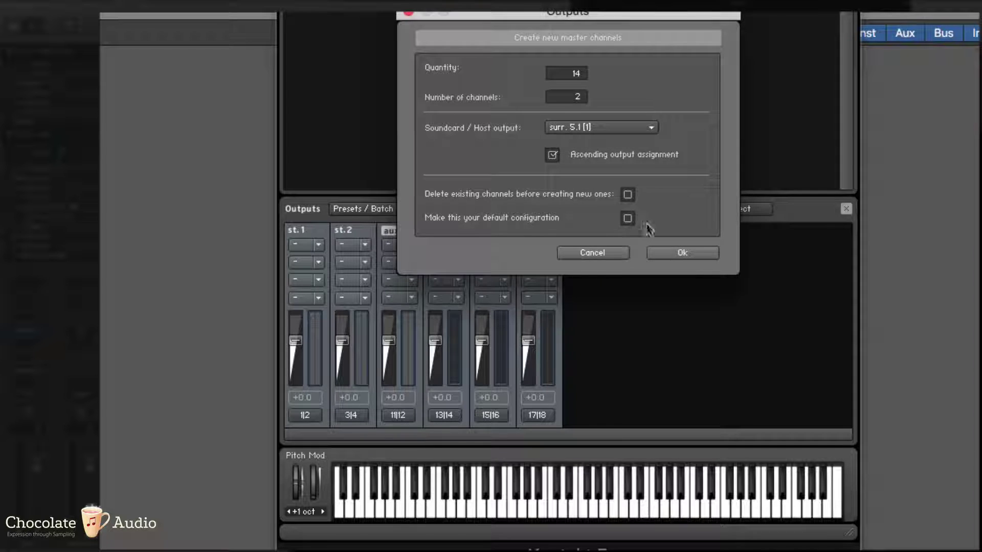
left_click(678, 254)
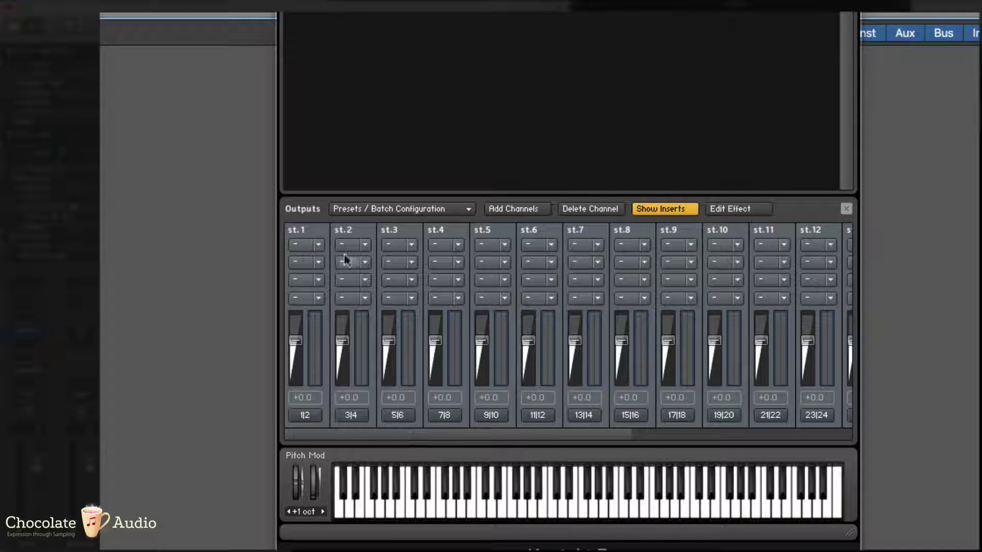
left_click_drag(534, 431, 425, 429)
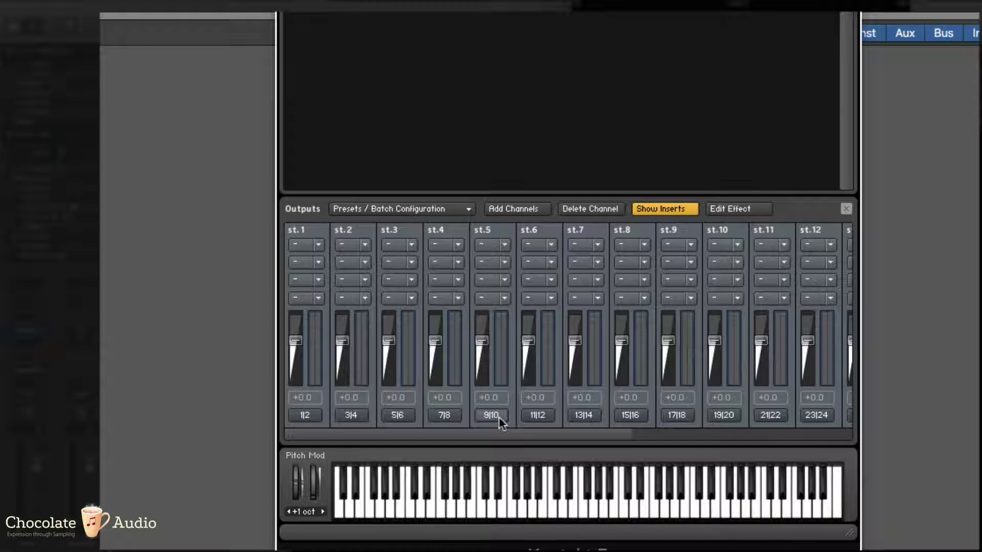
left_click_drag(561, 433, 843, 439)
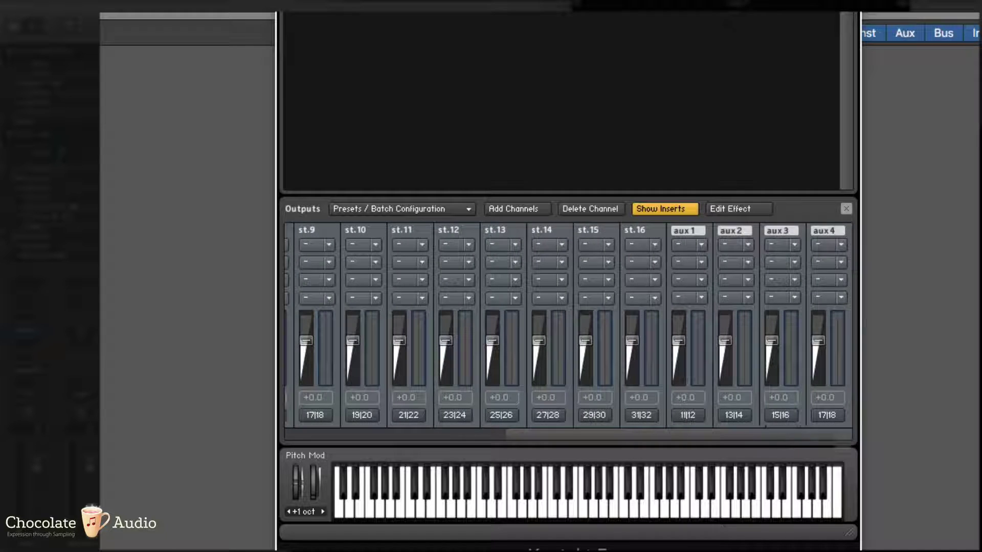
left_click_drag(648, 434, 376, 429)
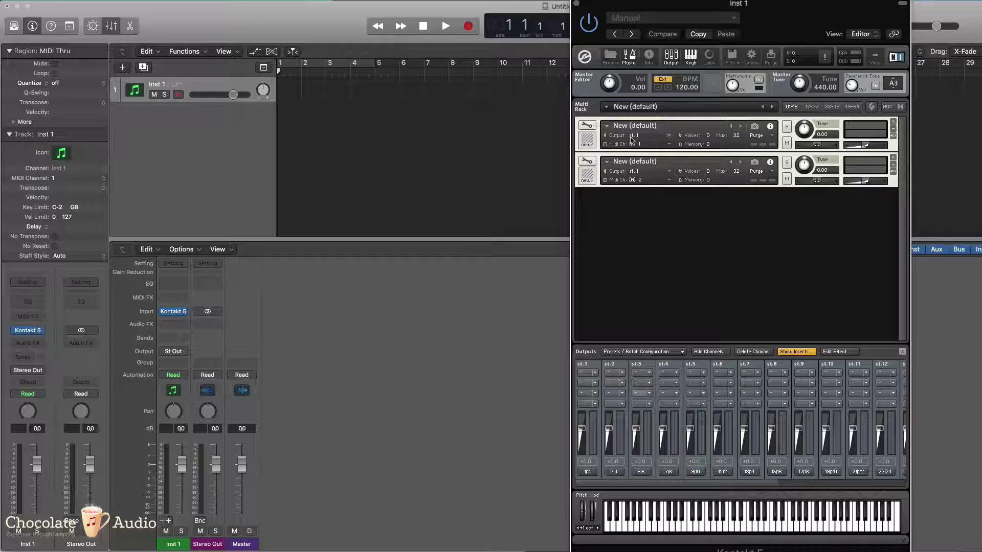
Keep the first instrument on output st.1 and route the second instrument to st.2
left_click(644, 135)
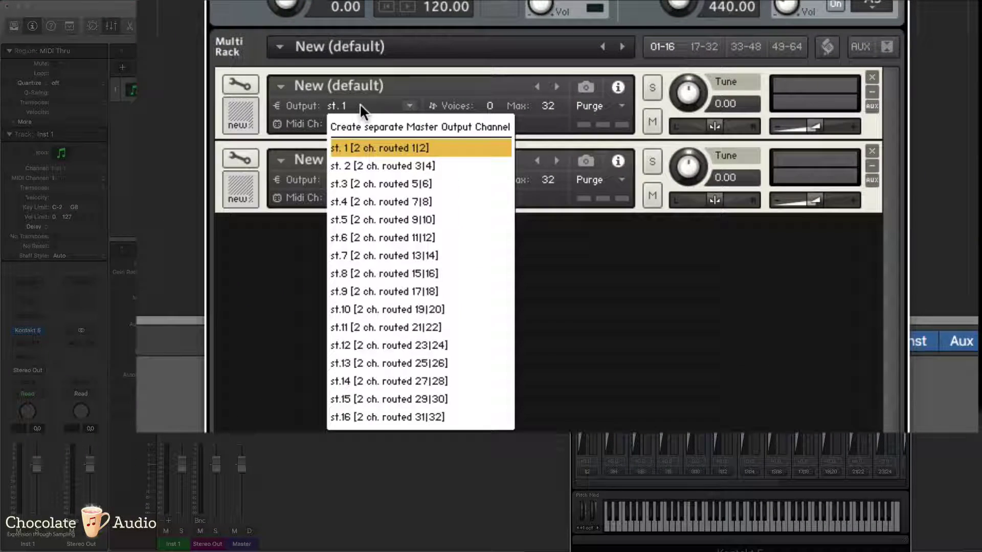
left_click(360, 103)
left_click(360, 180)
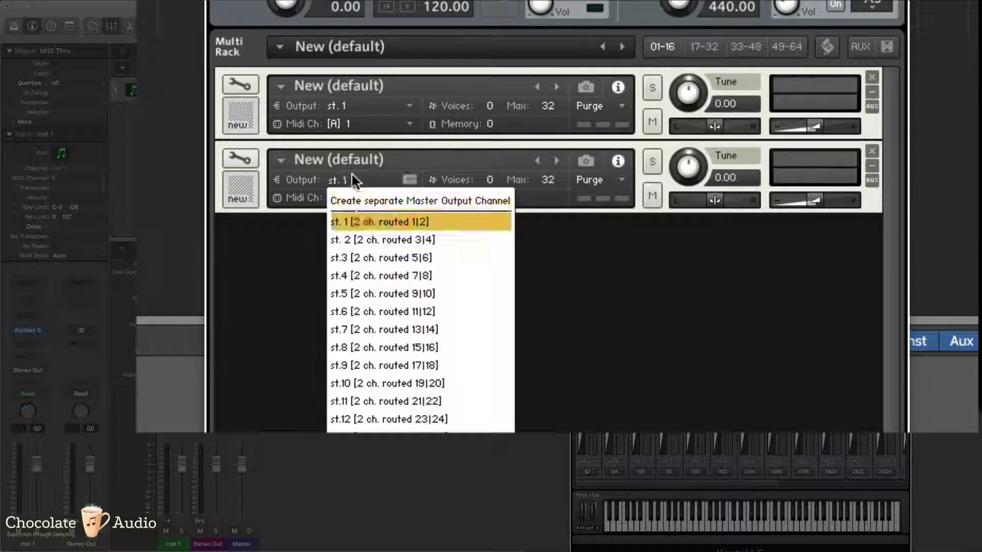
left_click(362, 238)
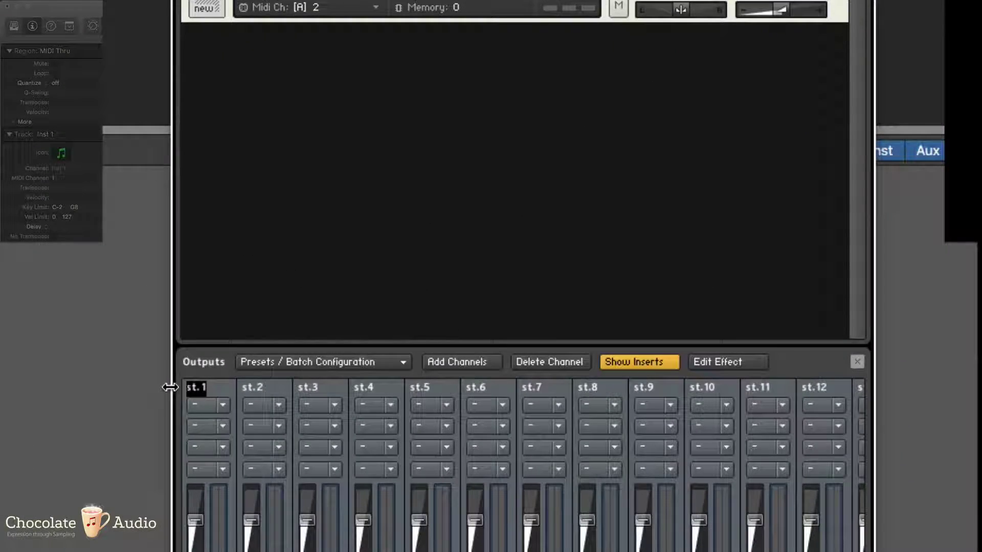
Rename output channels st.1 and st.2 to Kick and Snare
type("Kick")
left_click_drag(270, 387, 233, 387)
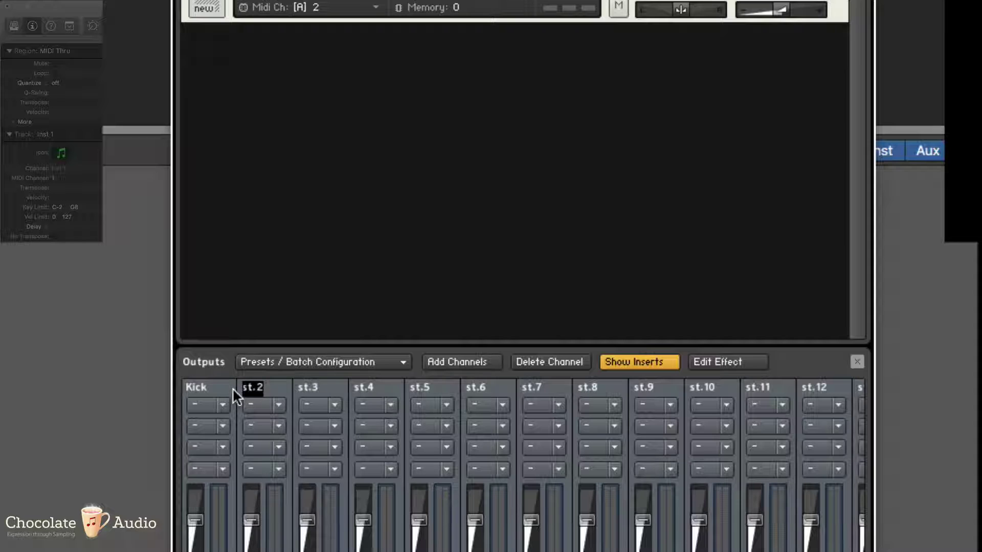
type("Snare")
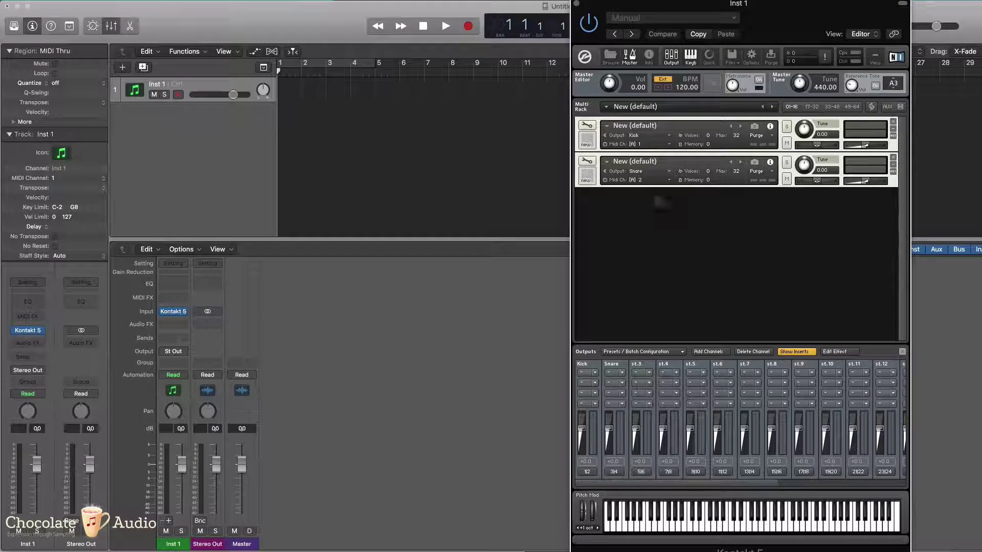
left_click(632, 171)
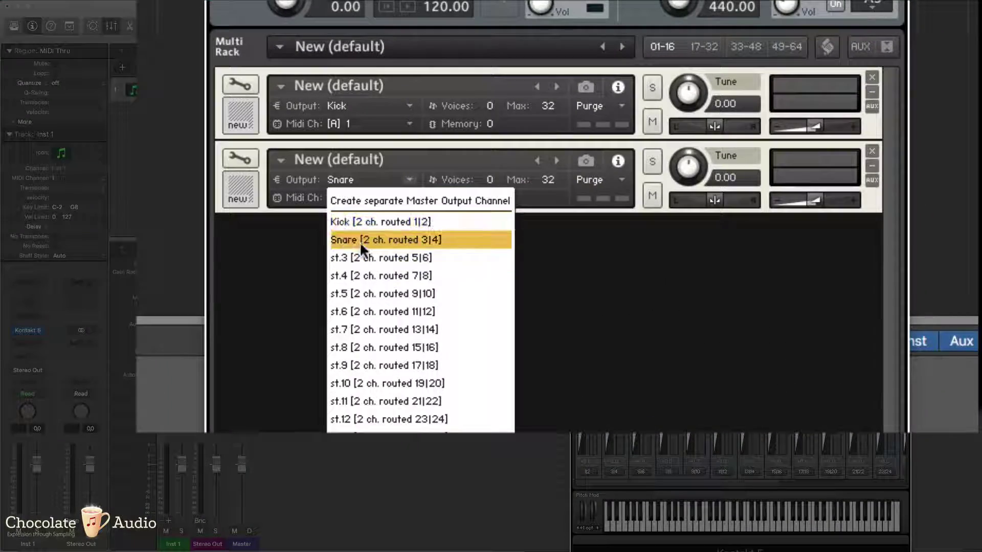
left_click(322, 178)
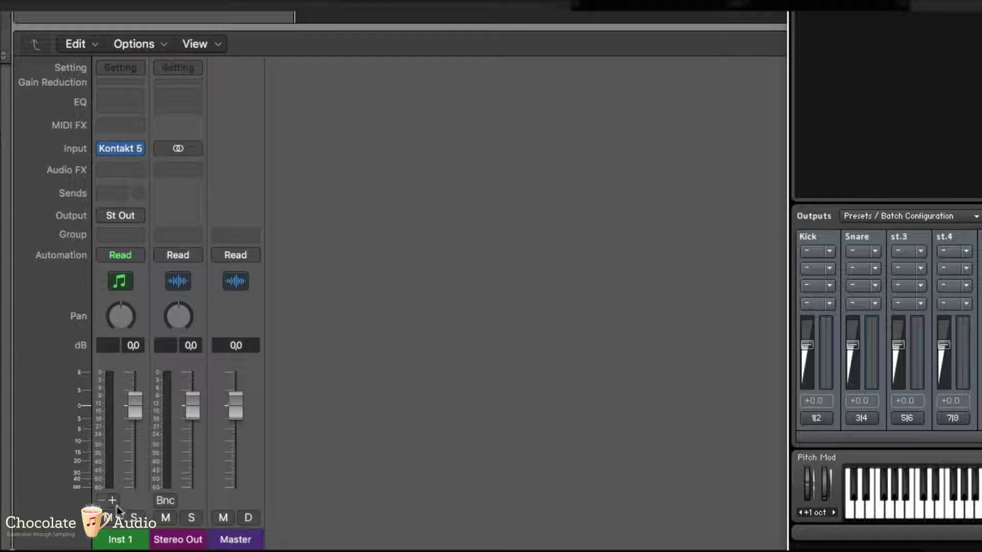
Add aux channels for successive Kontakt outputs, starting with Aux 1 on Kont3-4
left_click(113, 499)
left_click(113, 500)
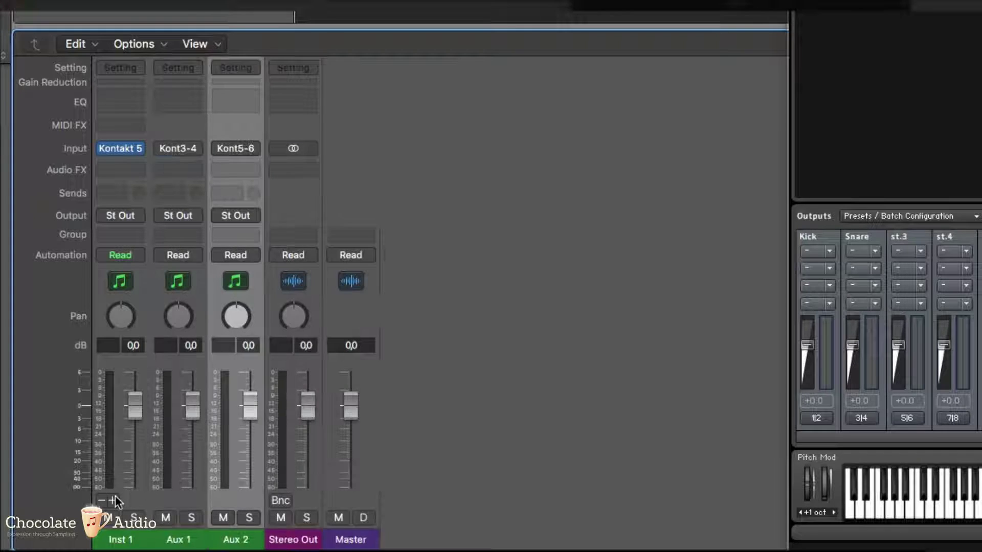
left_click(113, 500)
left_click(113, 499)
left_click(113, 500)
left_click(113, 500)
left_click(113, 499)
left_click(113, 499)
left_click(113, 499)
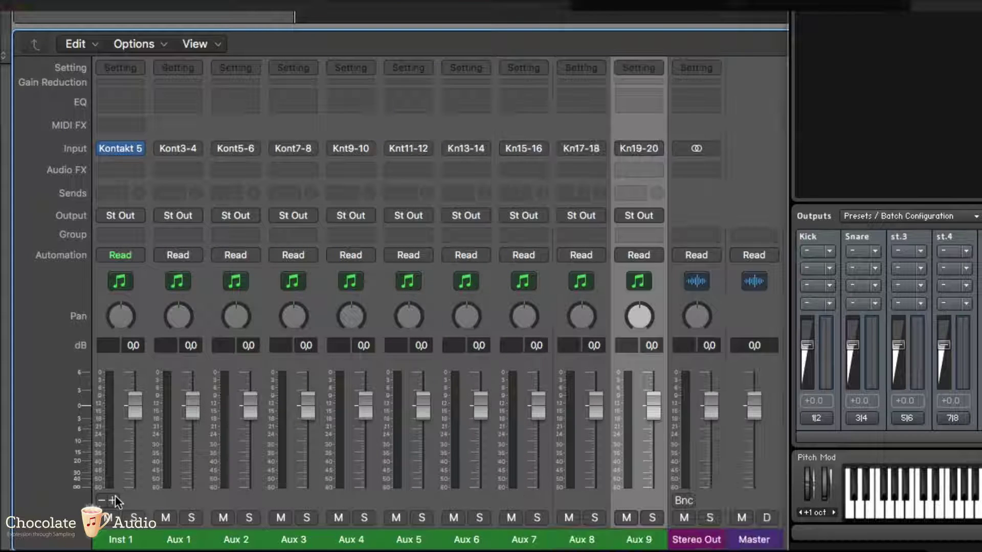
left_click(114, 499)
left_click(113, 500)
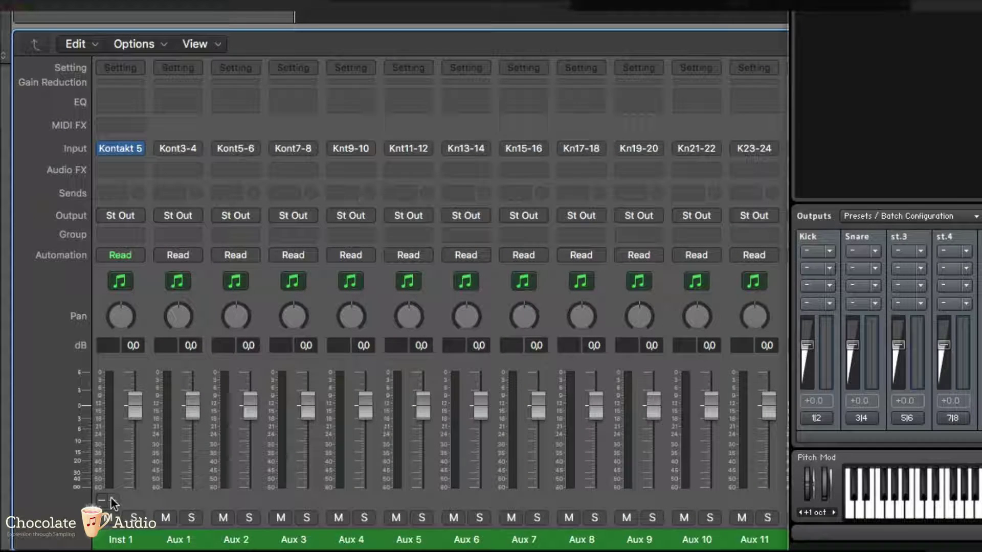